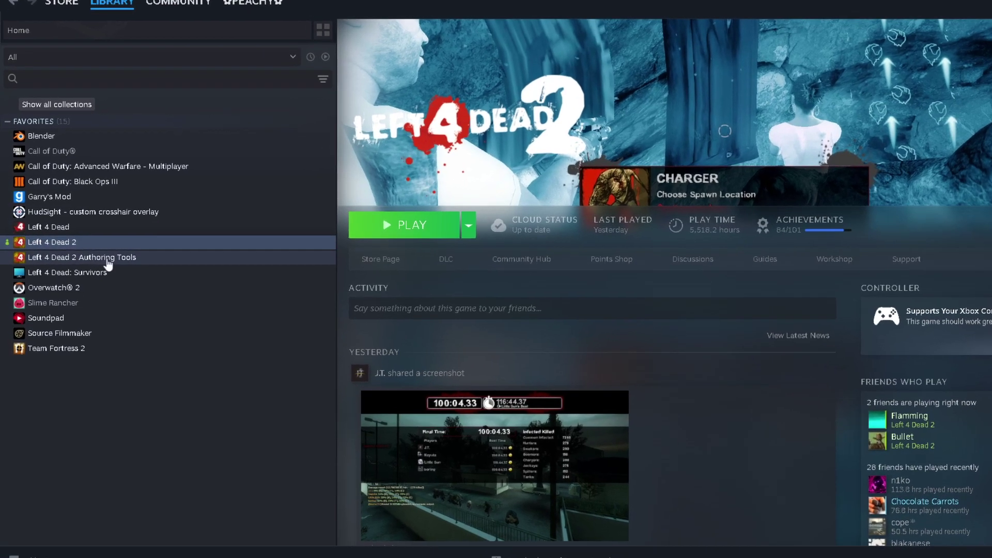
Select Left 4 Dead 2 Authoring Tools in the Steam library sidebar.
{"action": "left_click", "coordinate": [108, 266]}
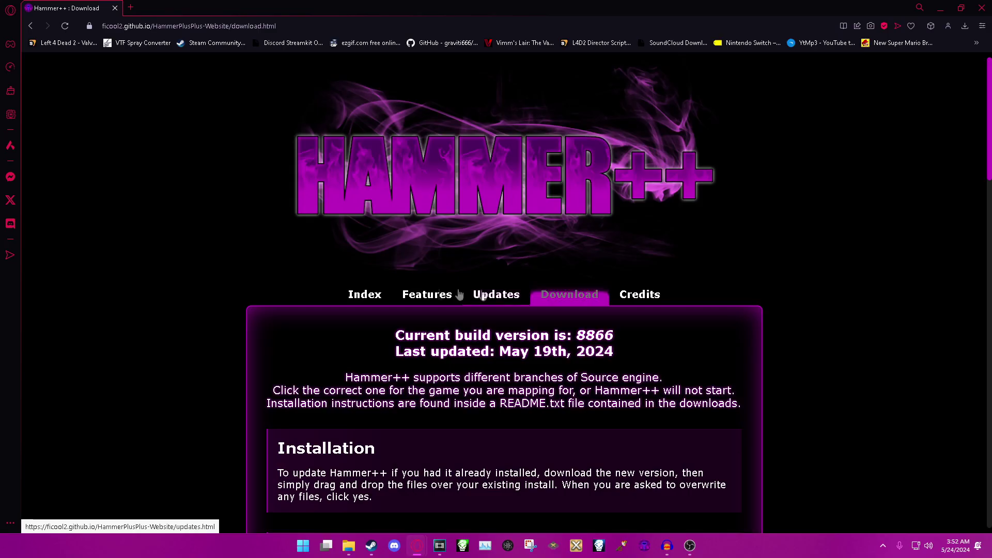
Download the Left 4 Dead 2 build from the Hammer++ website's download page.
{"action": "left_click", "coordinate": [426, 294]}
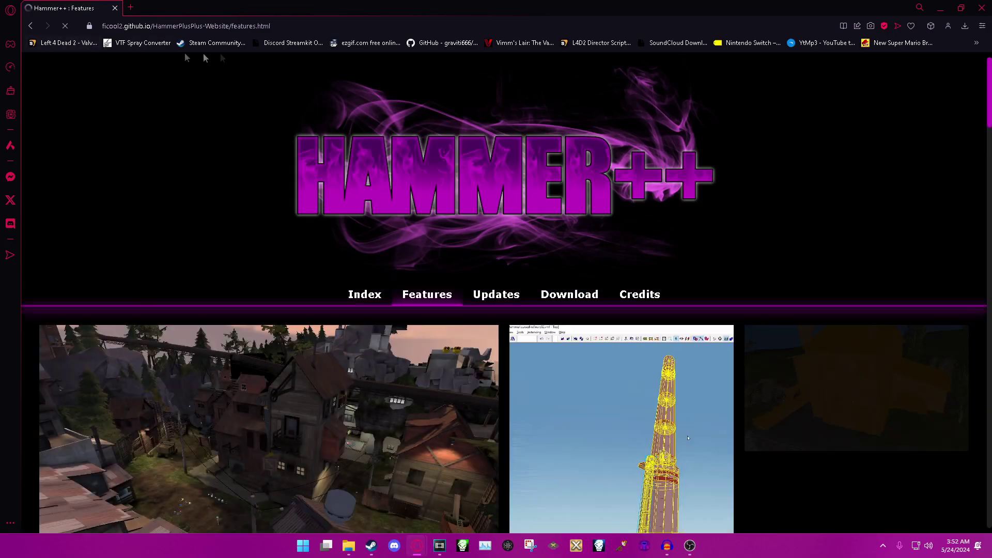
{"action": "left_click", "coordinate": [365, 295]}
{"action": "scroll", "coordinate": [380, 291], "scroll_direction": "down", "scroll_amount": 3}
{"action": "scroll", "coordinate": [384, 289], "scroll_direction": "up", "scroll_amount": 3}
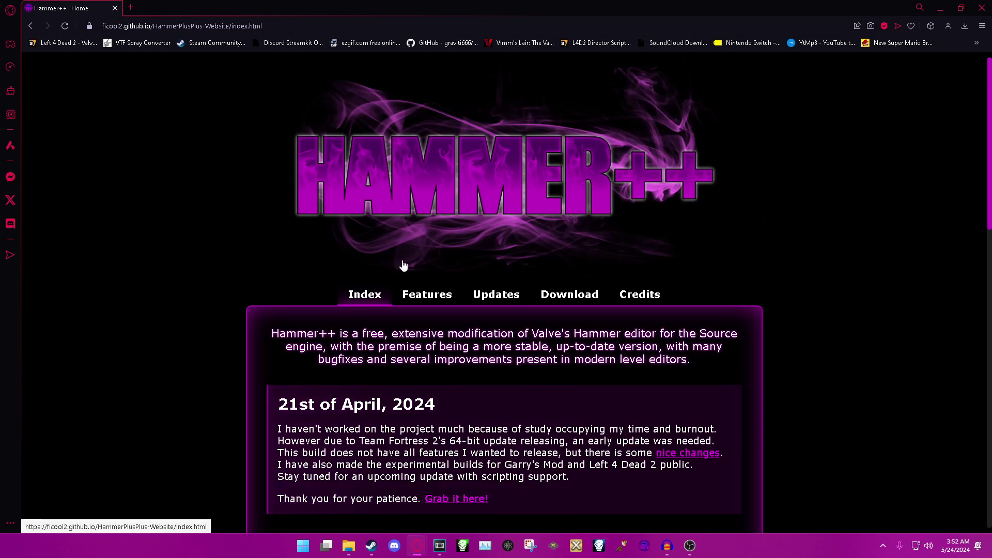
{"action": "left_click", "coordinate": [577, 302]}
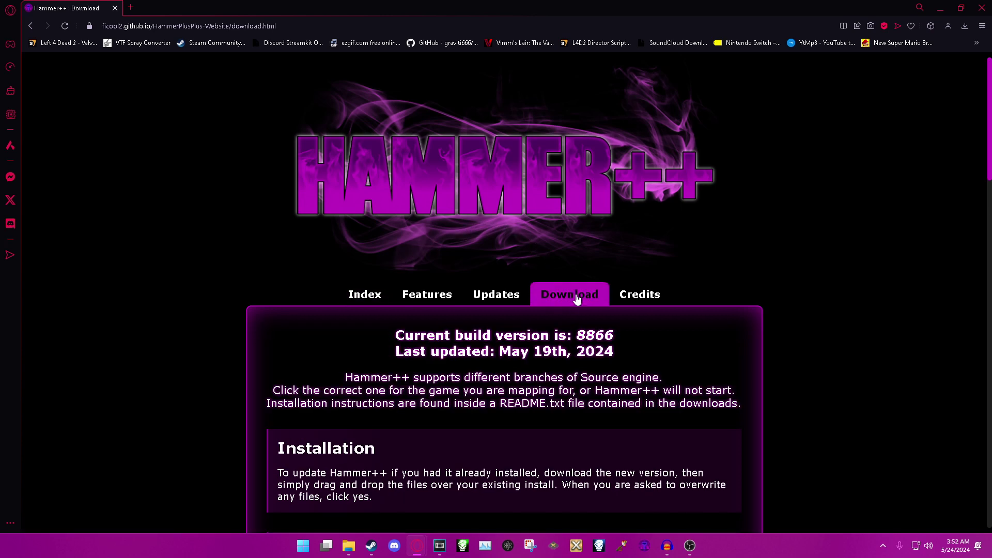
{"action": "scroll", "coordinate": [577, 301], "scroll_direction": "down", "scroll_amount": 1}
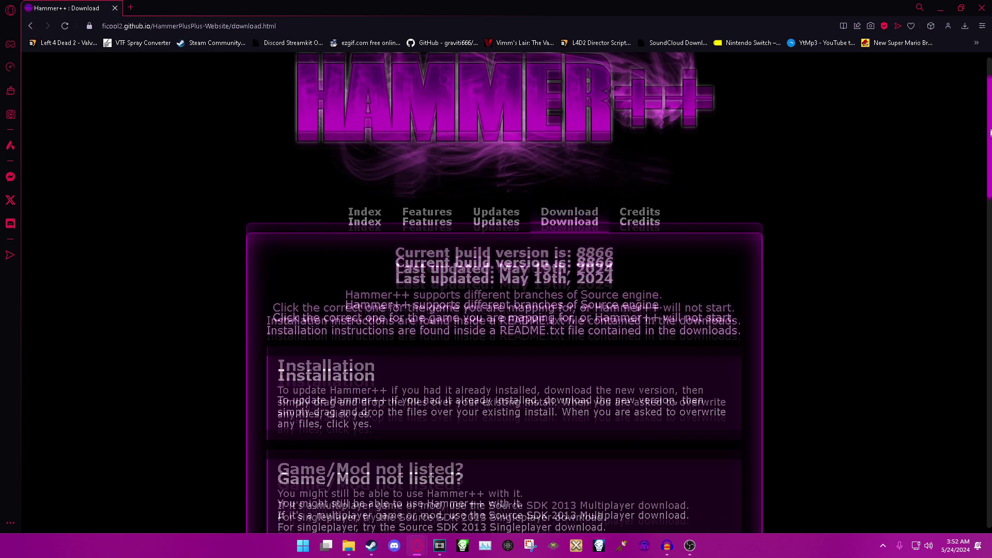
{"action": "scroll", "coordinate": [503, 295], "scroll_direction": "down", "scroll_amount": 5}
{"action": "scroll", "coordinate": [505, 295], "scroll_direction": "down", "scroll_amount": 3}
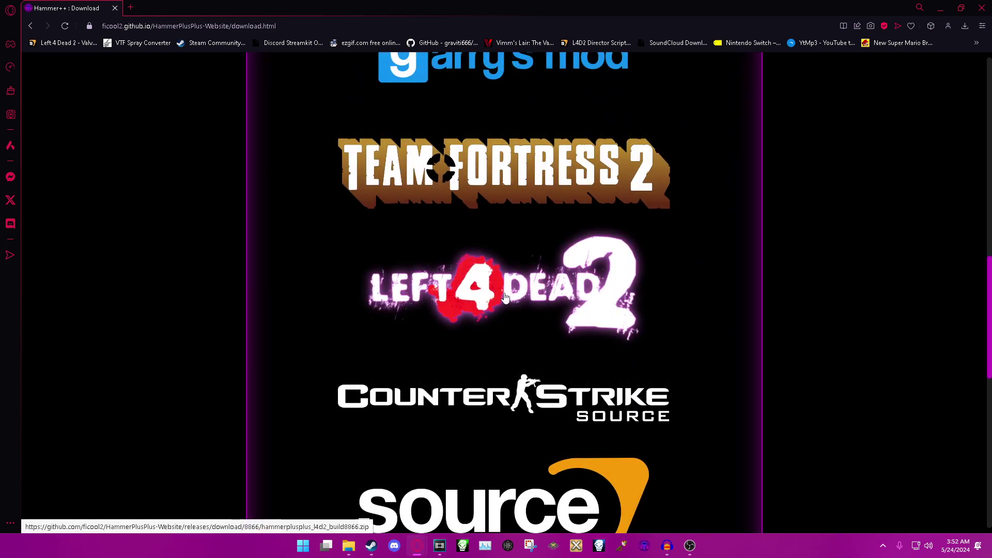
{"action": "left_click", "coordinate": [505, 297]}
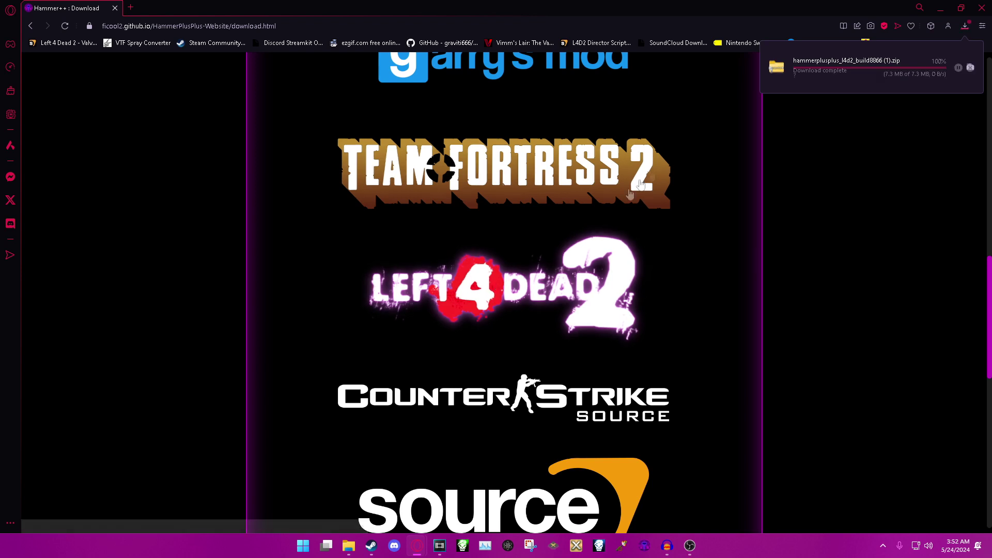
Open the downloaded zip and its hammerplusplus_l4d2_build8866 folder.
{"action": "left_click", "coordinate": [835, 69]}
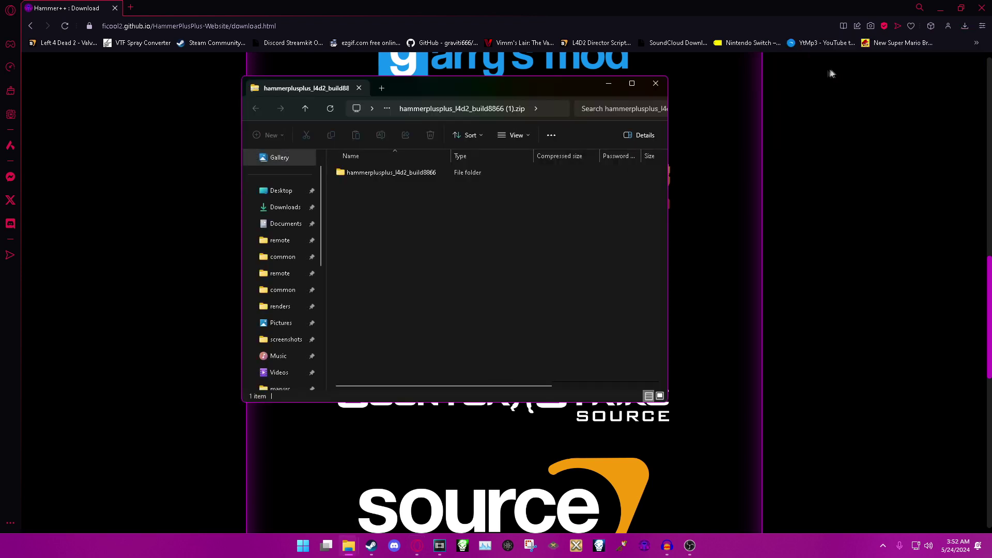
{"action": "left_click_drag", "start_coordinate": [489, 92], "coordinate": [289, 91]}
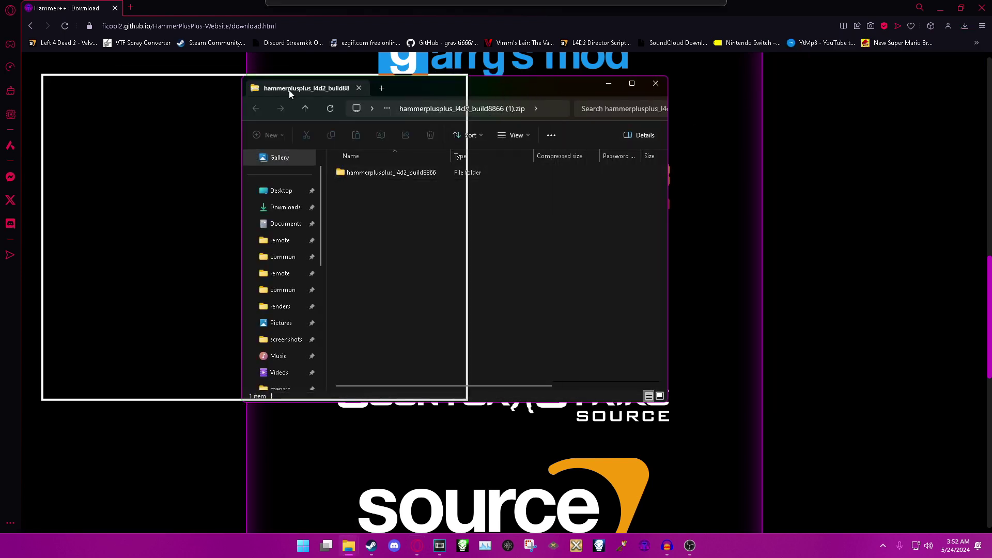
{"action": "double_click", "coordinate": [203, 174]}
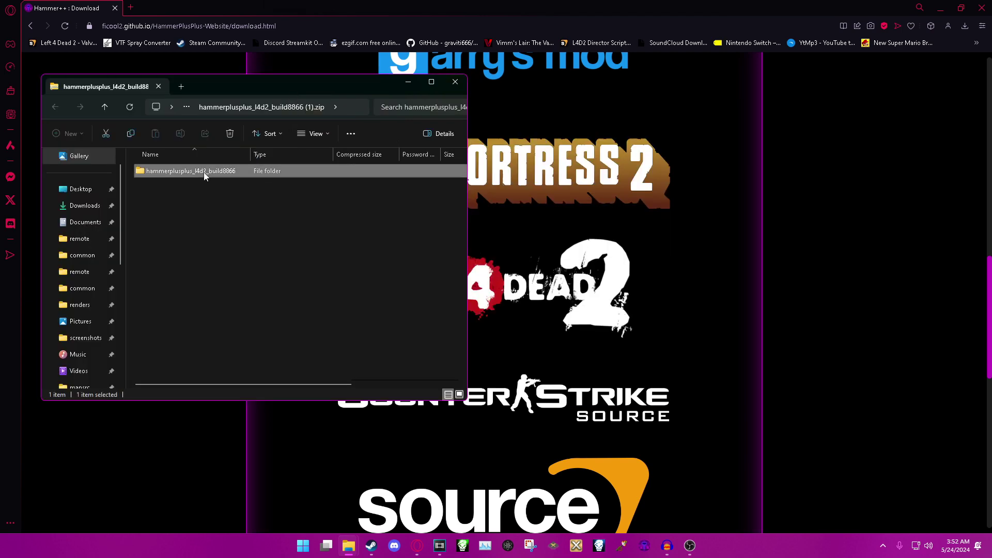
{"action": "key", "text": "alt+Tab"}
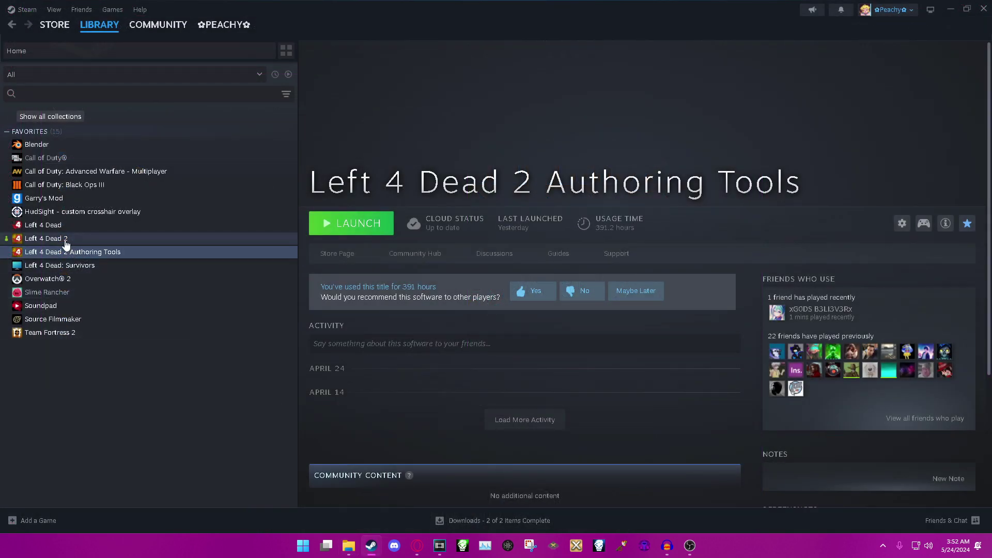
Use Manage > Browse local files on Left 4 Dead 2 in Steam.
{"action": "left_click", "coordinate": [64, 241]}
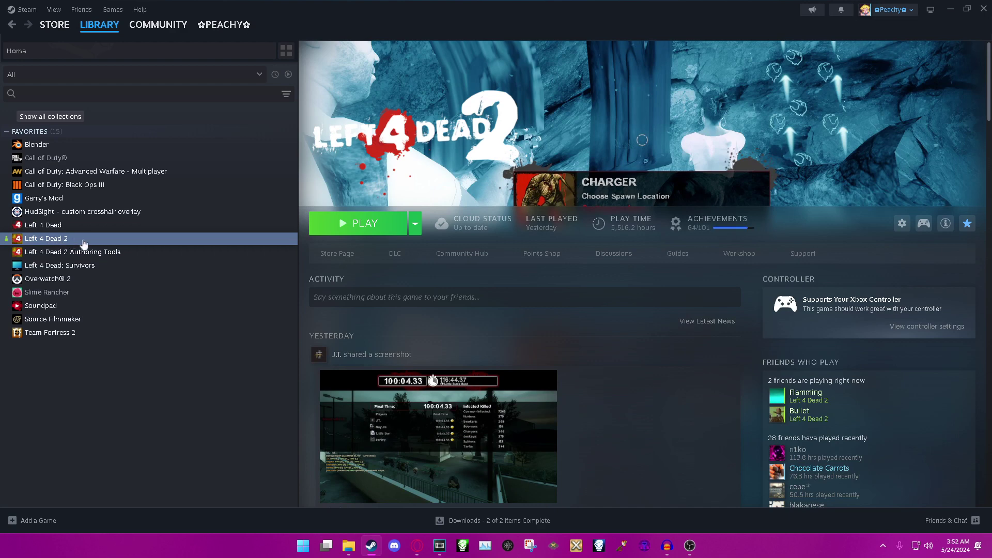
{"action": "right_click", "coordinate": [87, 245]}
{"action": "mouse_move", "coordinate": [110, 301]}
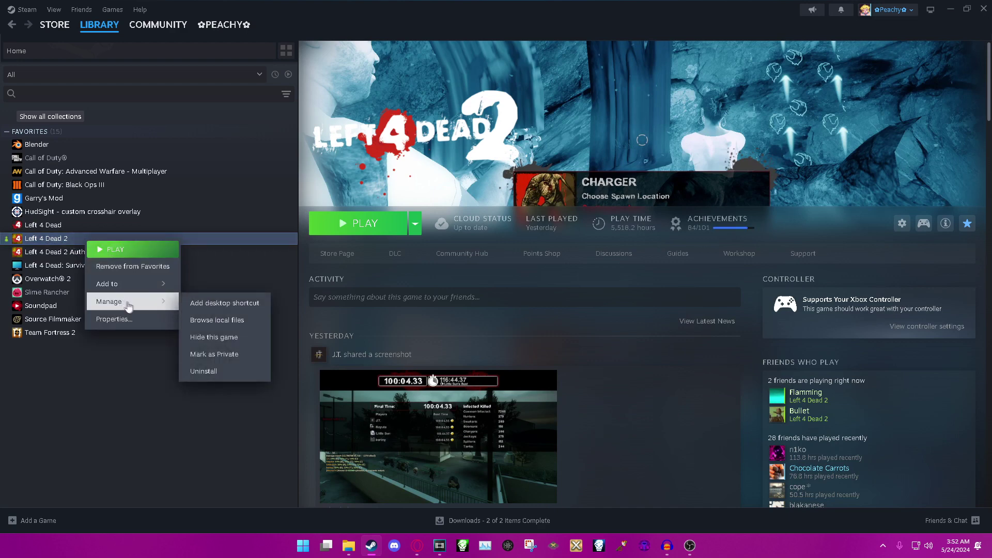
{"action": "left_click", "coordinate": [222, 321]}
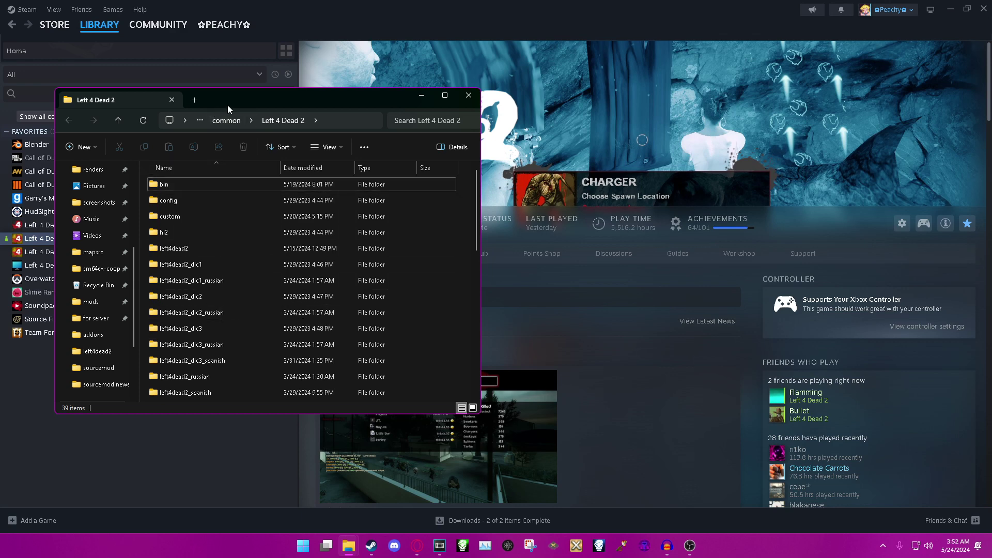
Drag the Hammer++ bin folder into Left 4 Dead 2, replace existing files, and open bin.
{"action": "left_click_drag", "start_coordinate": [229, 109], "coordinate": [692, 120]}
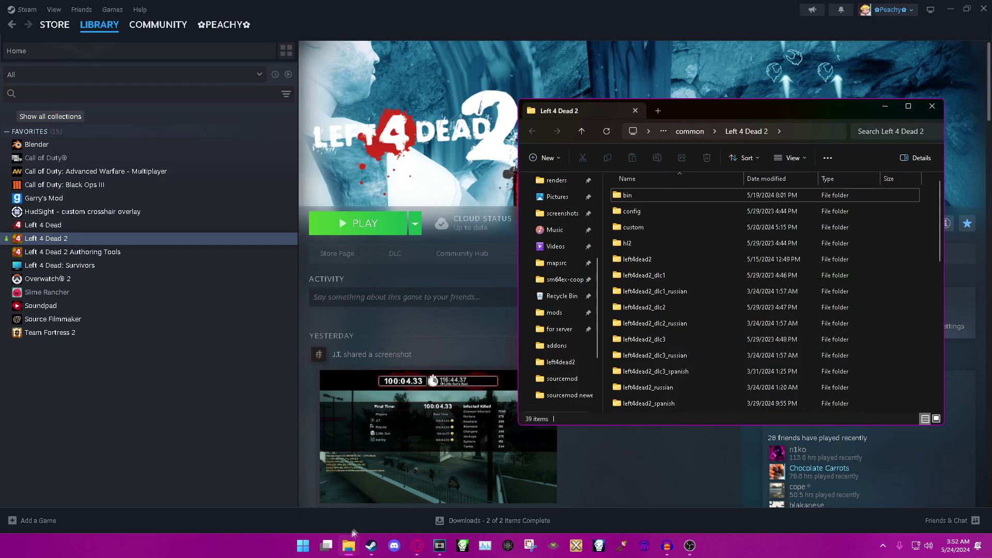
{"action": "mouse_move", "coordinate": [348, 546]}
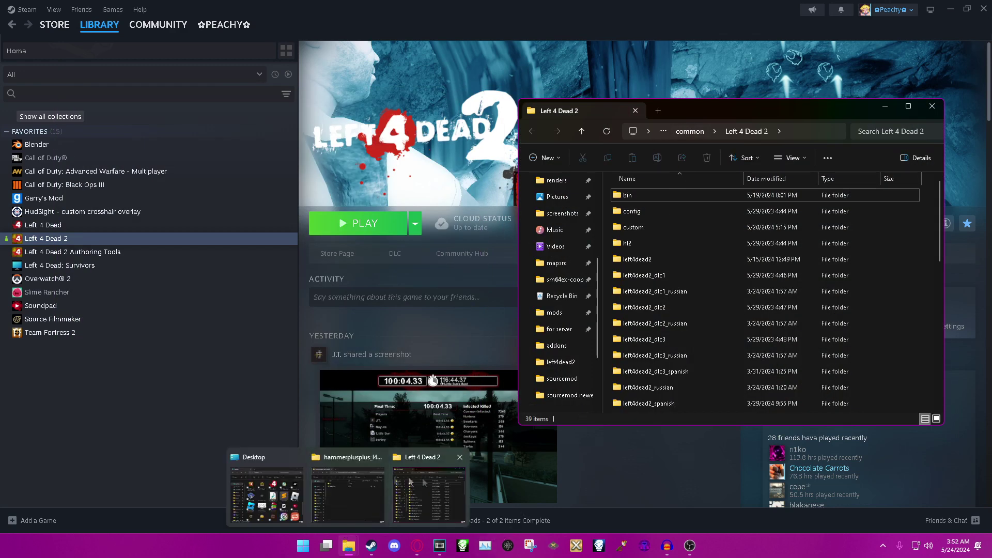
{"action": "left_click", "coordinate": [347, 489]}
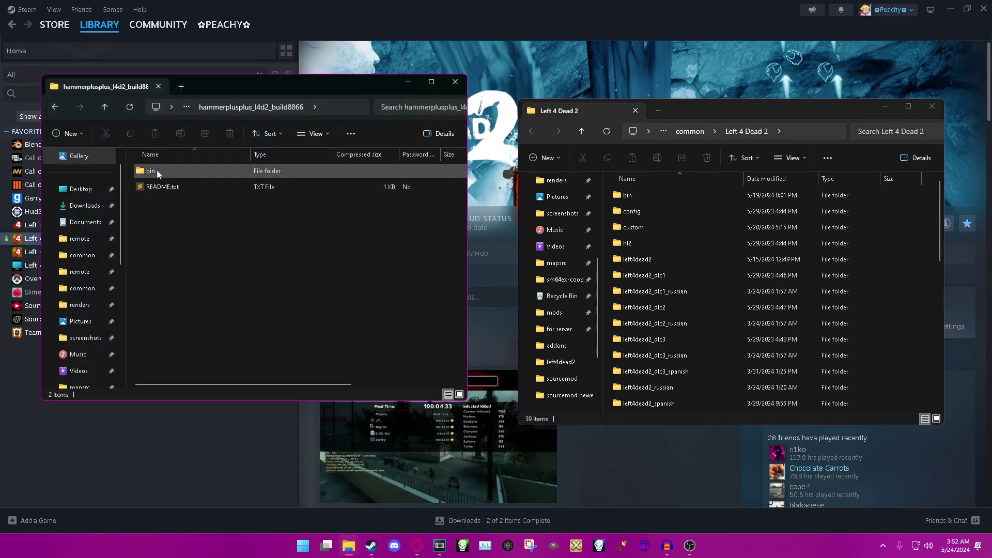
{"action": "left_click_drag", "start_coordinate": [156, 171], "coordinate": [649, 204]}
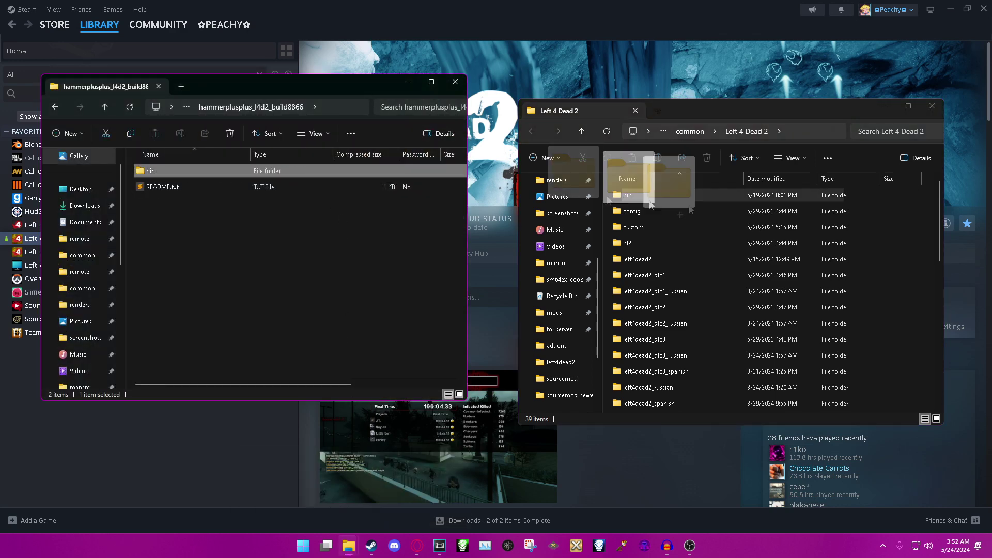
{"action": "left_click_drag", "start_coordinate": [649, 203], "coordinate": [606, 196]}
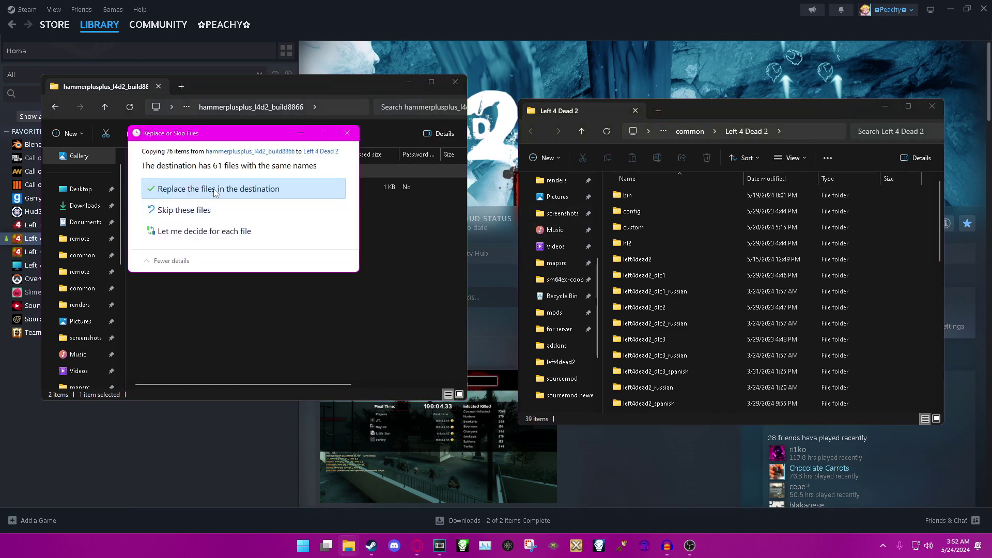
{"action": "left_click", "coordinate": [215, 190]}
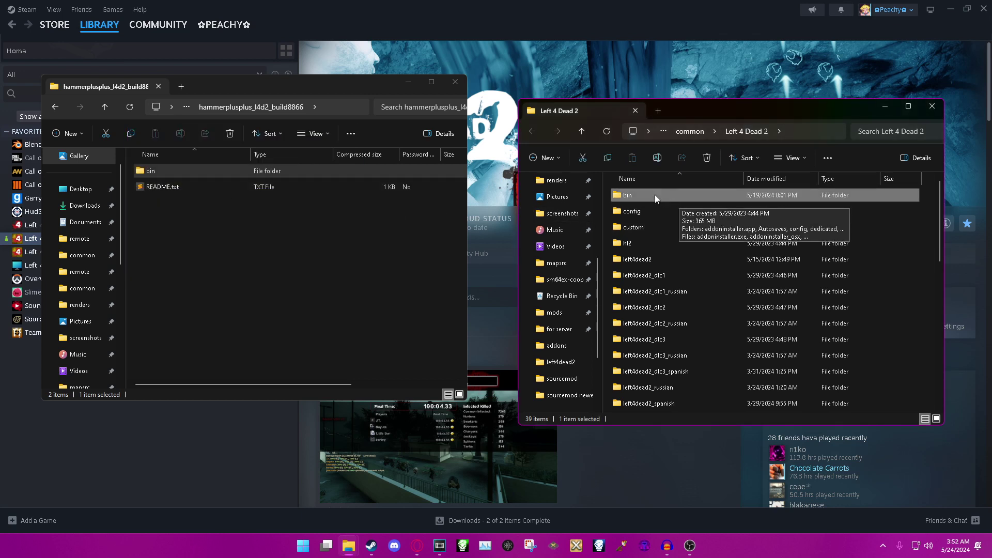
{"action": "double_click", "coordinate": [656, 194]}
{"action": "scroll", "coordinate": [642, 310], "scroll_direction": "down", "scroll_amount": 3}
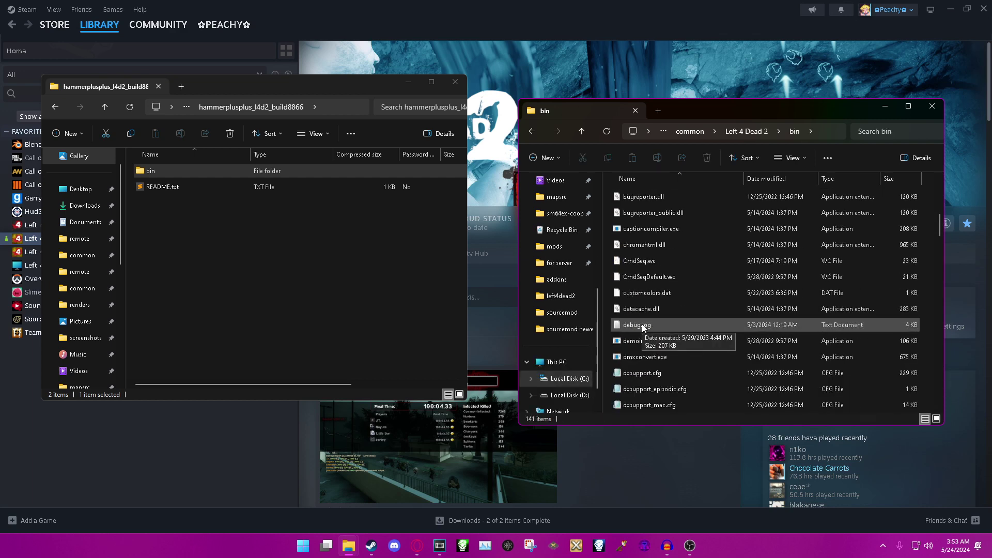
{"action": "scroll", "coordinate": [643, 326], "scroll_direction": "down", "scroll_amount": 2}
{"action": "scroll", "coordinate": [649, 323], "scroll_direction": "down", "scroll_amount": 2}
{"action": "scroll", "coordinate": [648, 324], "scroll_direction": "down", "scroll_amount": 2}
{"action": "scroll", "coordinate": [646, 345], "scroll_direction": "down", "scroll_amount": 2}
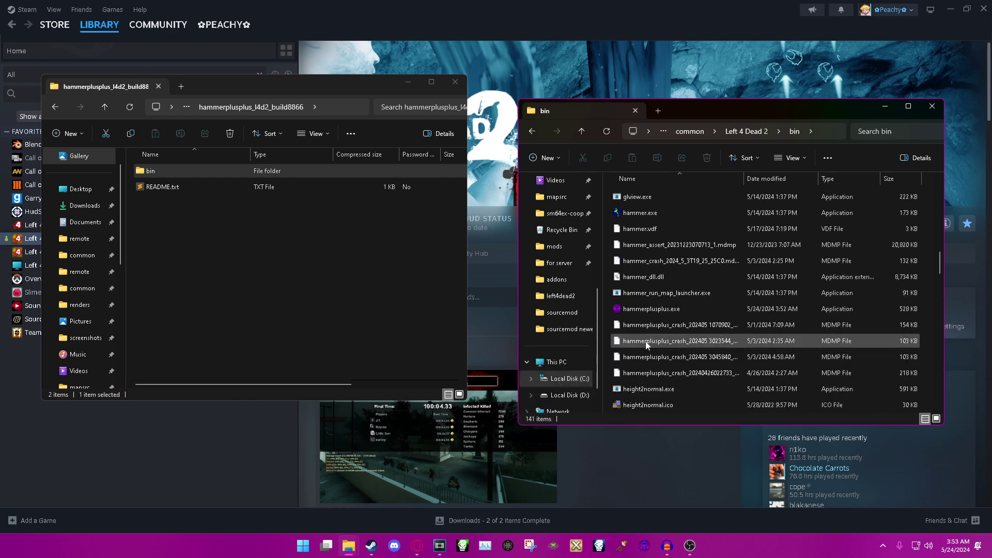
Run hammerplusplus.exe, using More info and Run anyway in SmartScreen.
{"action": "double_click", "coordinate": [648, 309]}
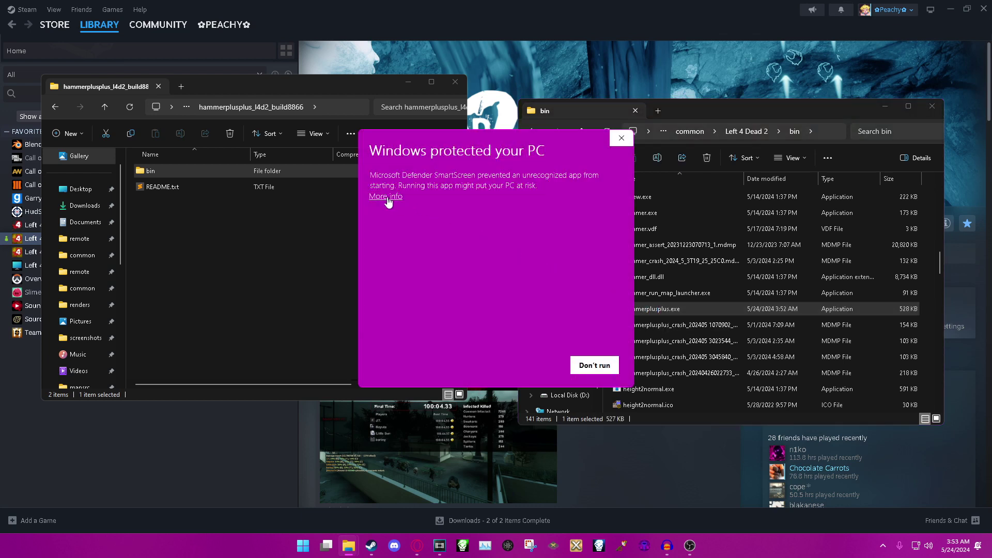
{"action": "left_click", "coordinate": [390, 200]}
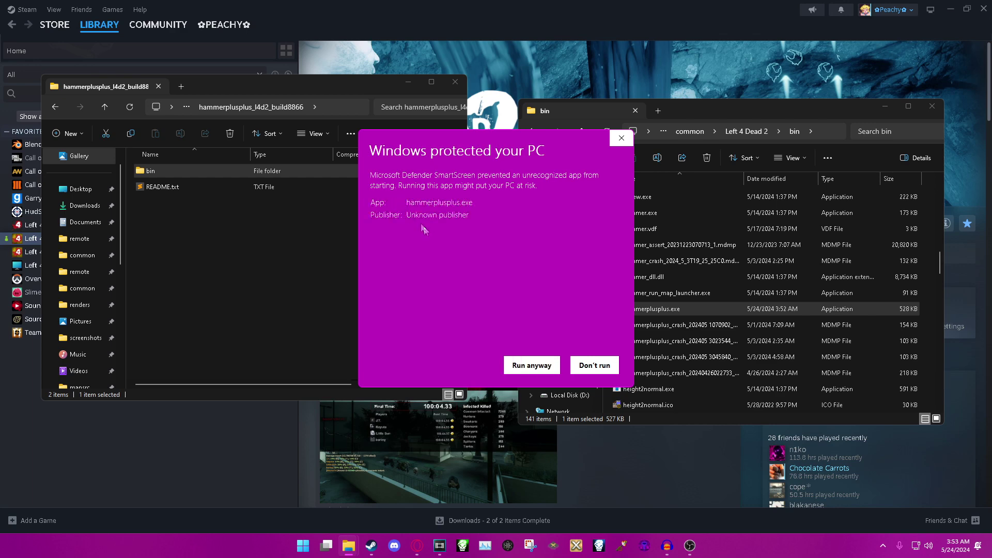
{"action": "left_click", "coordinate": [536, 368]}
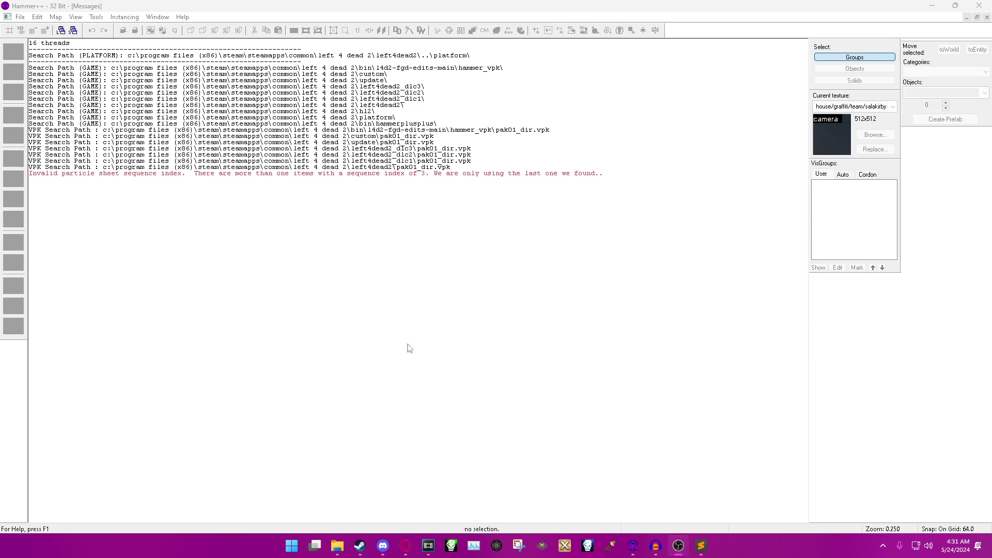
{"action": "left_click", "coordinate": [406, 545]}
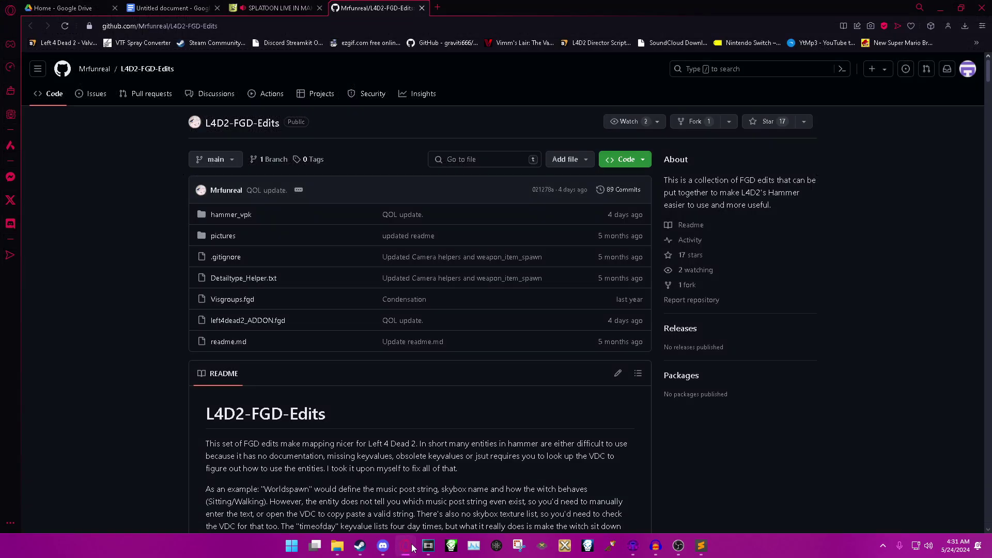
Save L4D2-FGD-Edits-main.zip with the Code menu's Download ZIP option.
{"action": "left_click", "coordinate": [627, 162]}
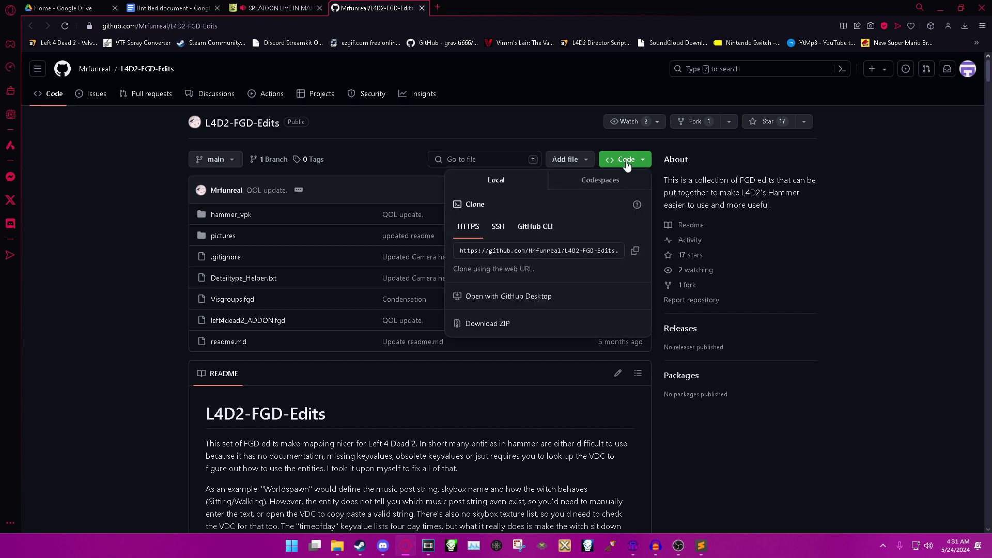
{"action": "left_click", "coordinate": [478, 325]}
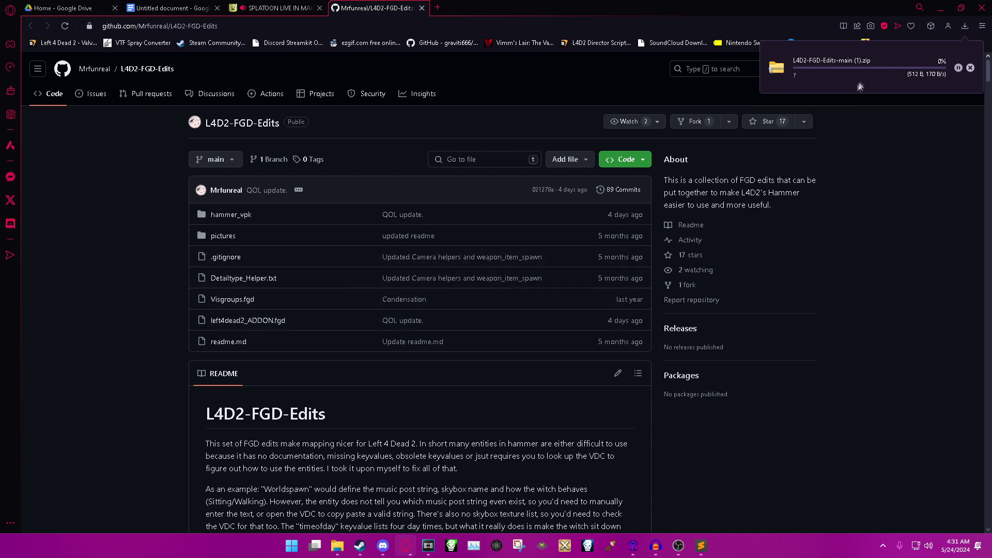
Open the downloaded FGD edits zip and browse to the Left 4 Dead 2 bin folder.
{"action": "left_click", "coordinate": [880, 60]}
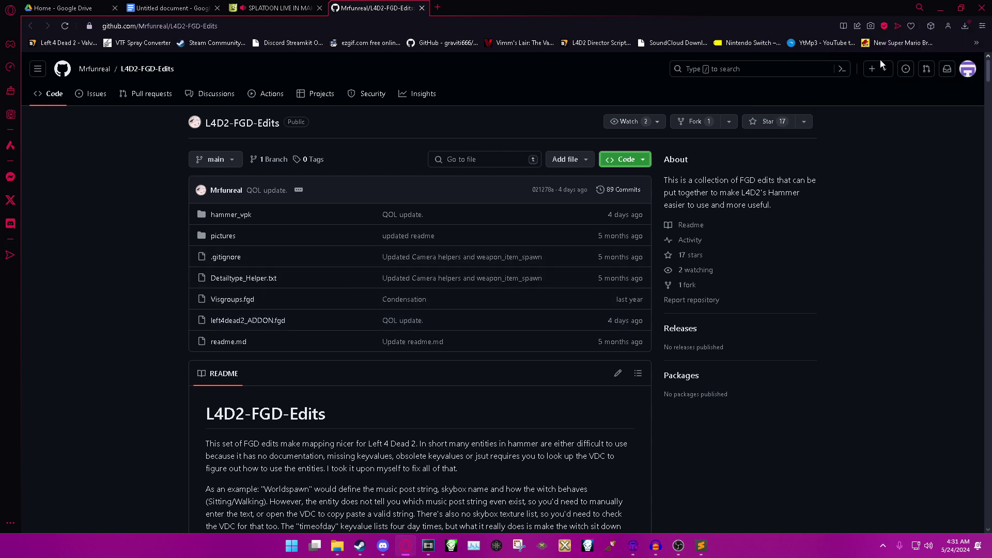
{"action": "left_click_drag", "start_coordinate": [756, 115], "coordinate": [307, 128]}
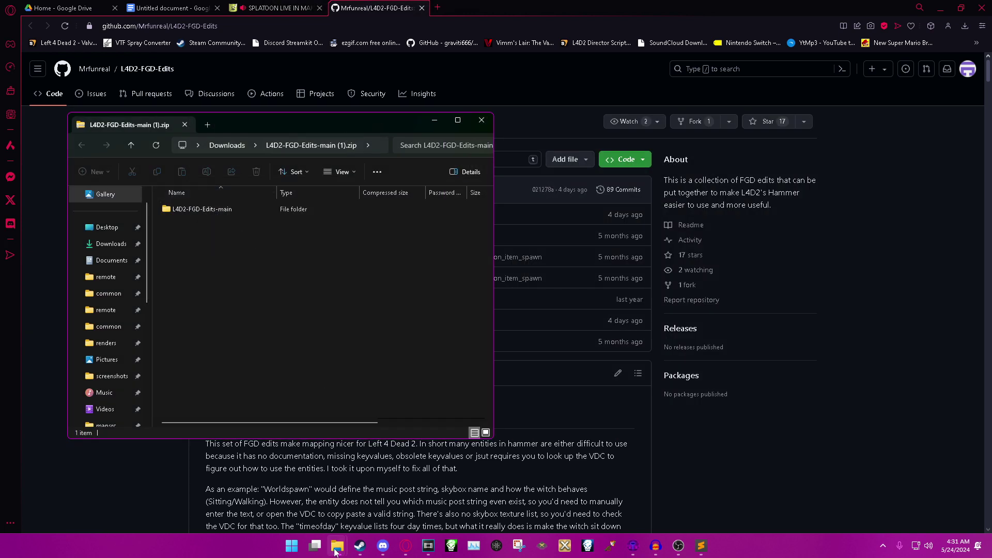
{"action": "mouse_move", "coordinate": [338, 545]}
{"action": "left_click", "coordinate": [345, 510]}
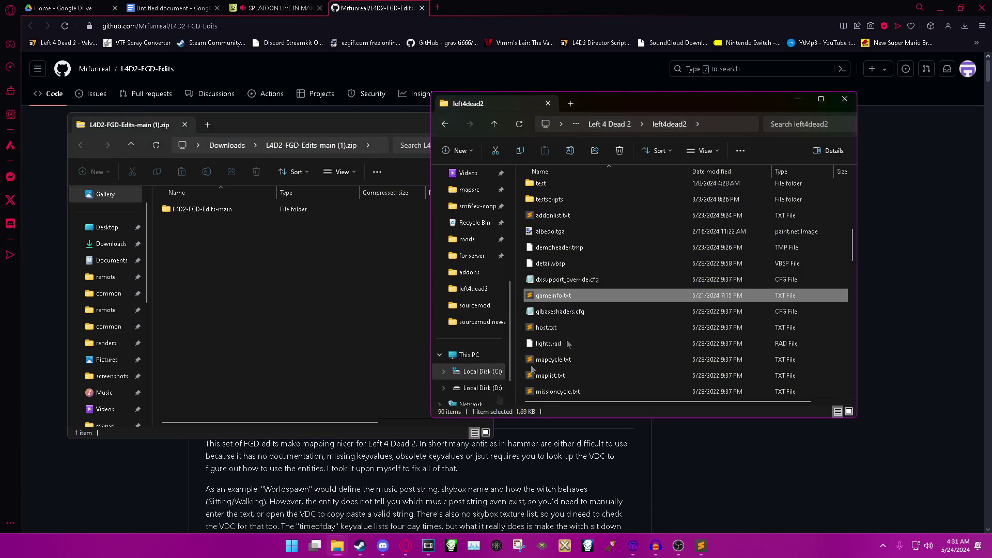
{"action": "key", "text": "alt+Up"}
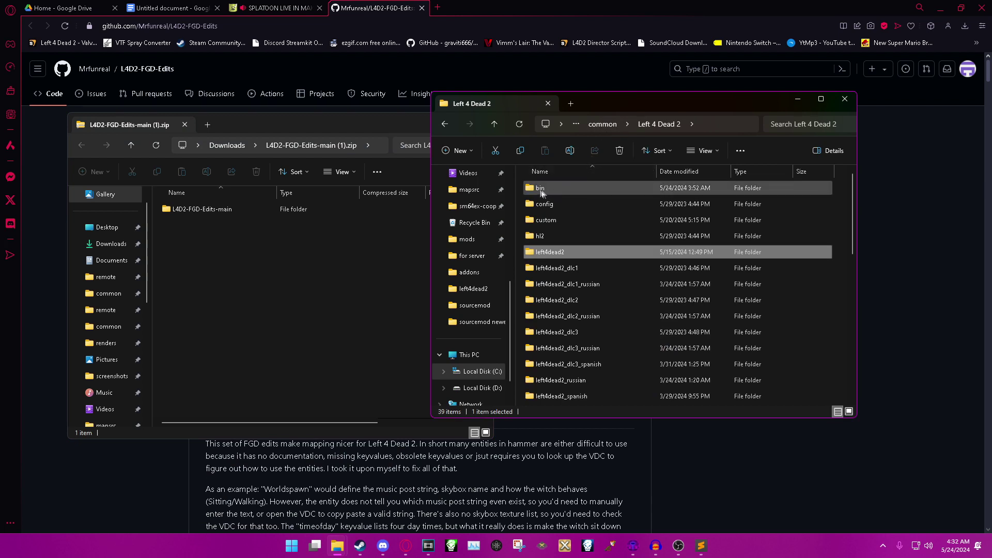
{"action": "double_click", "coordinate": [543, 190]}
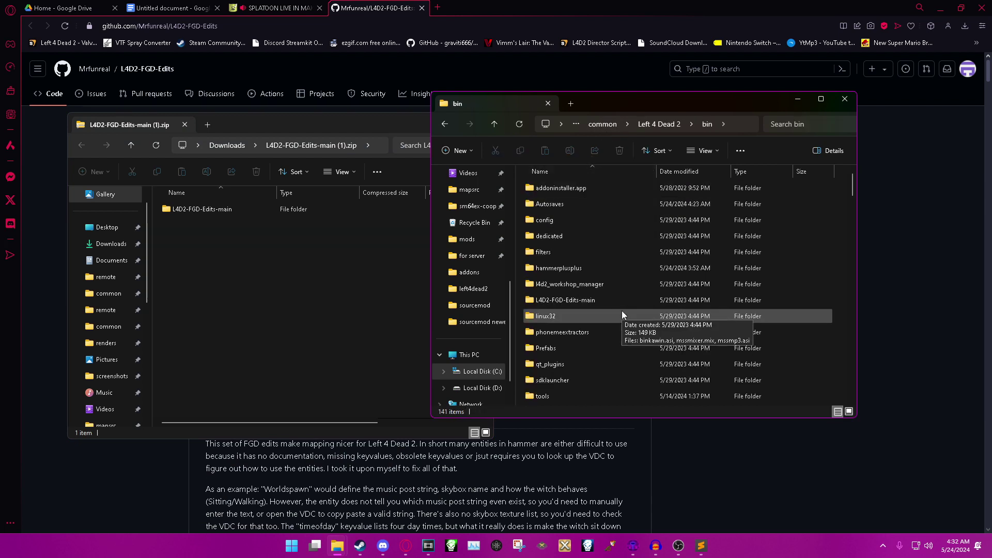
Cancel copying L4D2-FGD-Edits-main into bin and open the left4dead2 folder instead.
{"action": "left_click_drag", "start_coordinate": [201, 211], "coordinate": [840, 327]}
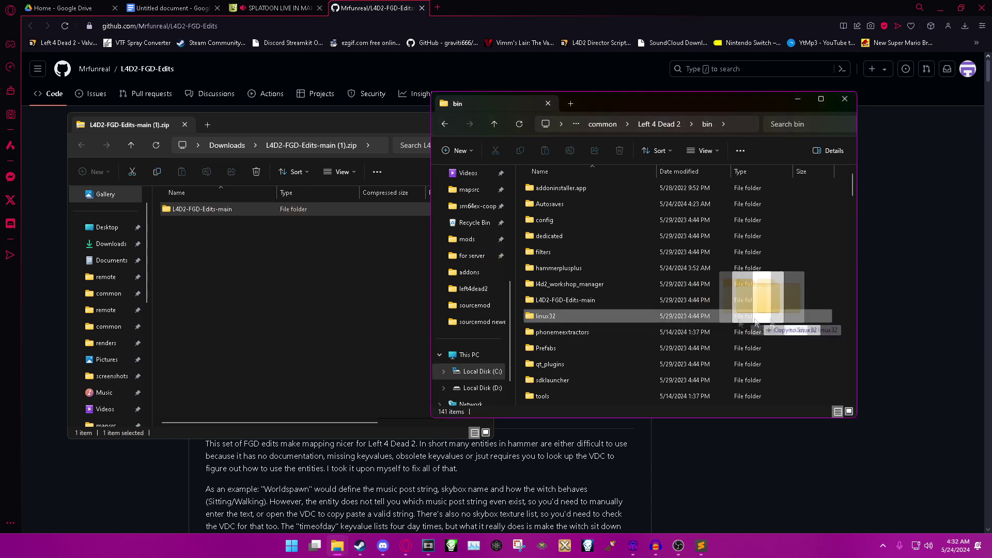
{"action": "left_click_drag", "start_coordinate": [841, 327], "coordinate": [274, 280]}
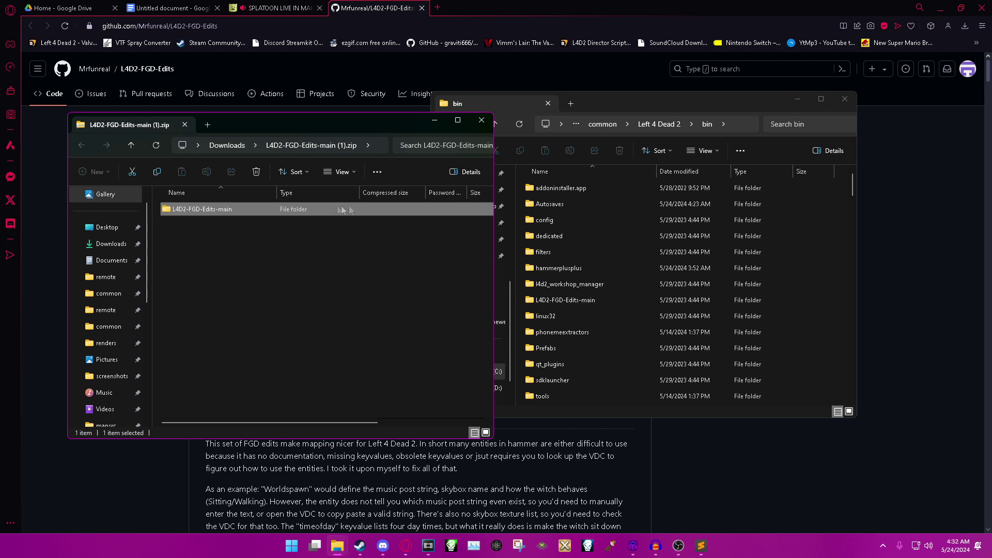
{"action": "left_click", "coordinate": [679, 109]}
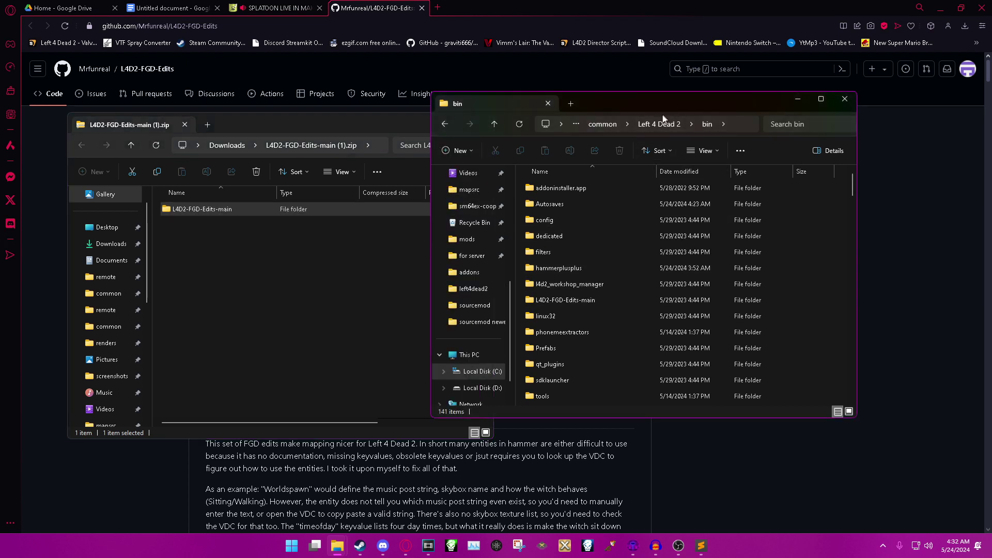
{"action": "left_click", "coordinate": [659, 125]}
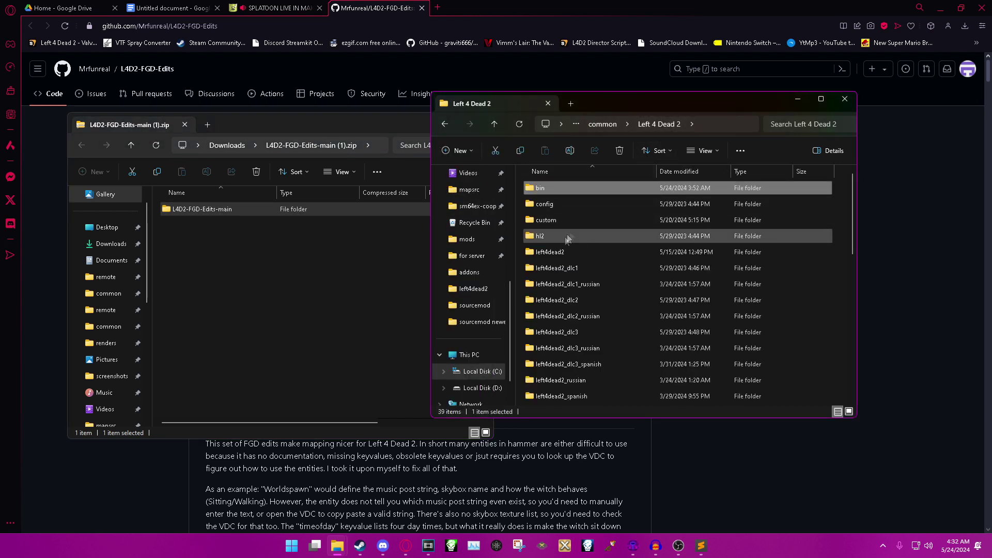
{"action": "double_click", "coordinate": [558, 254]}
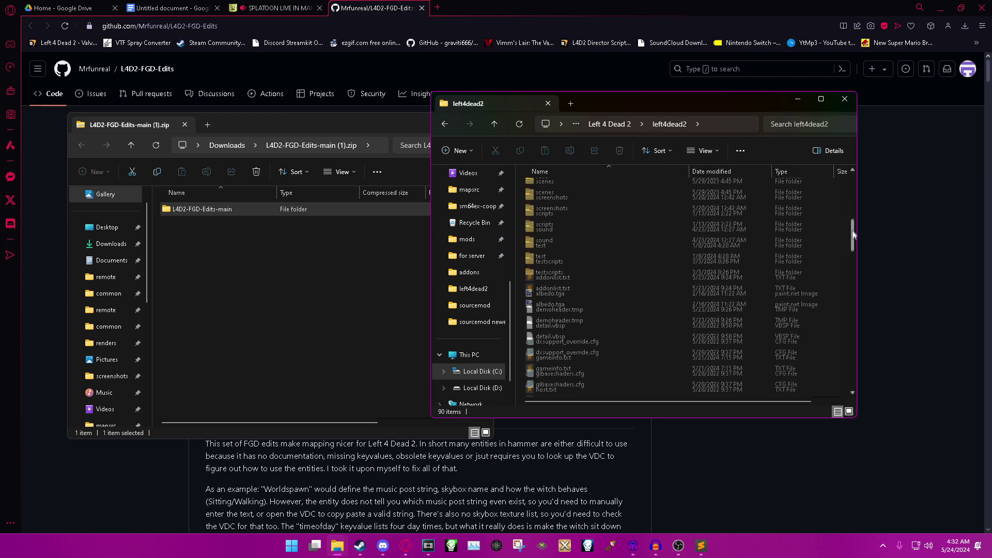
{"action": "left_click_drag", "start_coordinate": [852, 188], "coordinate": [852, 248]}
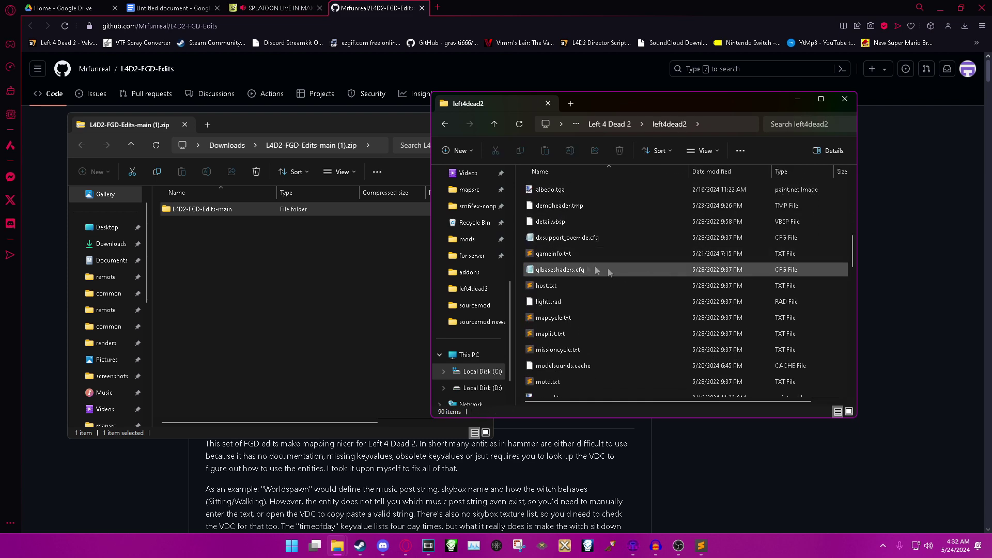
Open gameinfo.txt in Sublime Text and select the bin\L4D2-FGD-Edits-main\hammer_vpk search path line.
{"action": "double_click", "coordinate": [553, 257]}
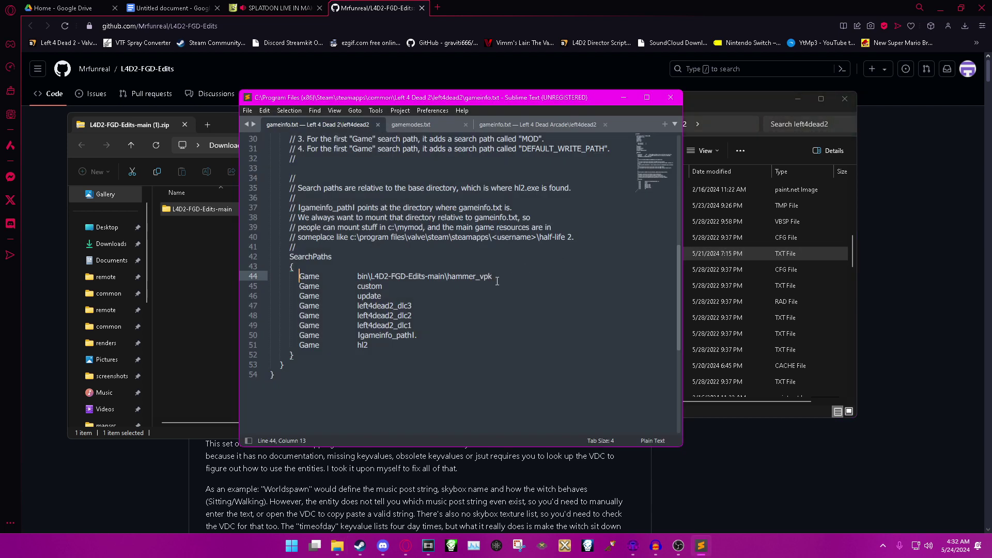
{"action": "left_click_drag", "start_coordinate": [495, 276], "coordinate": [266, 275]}
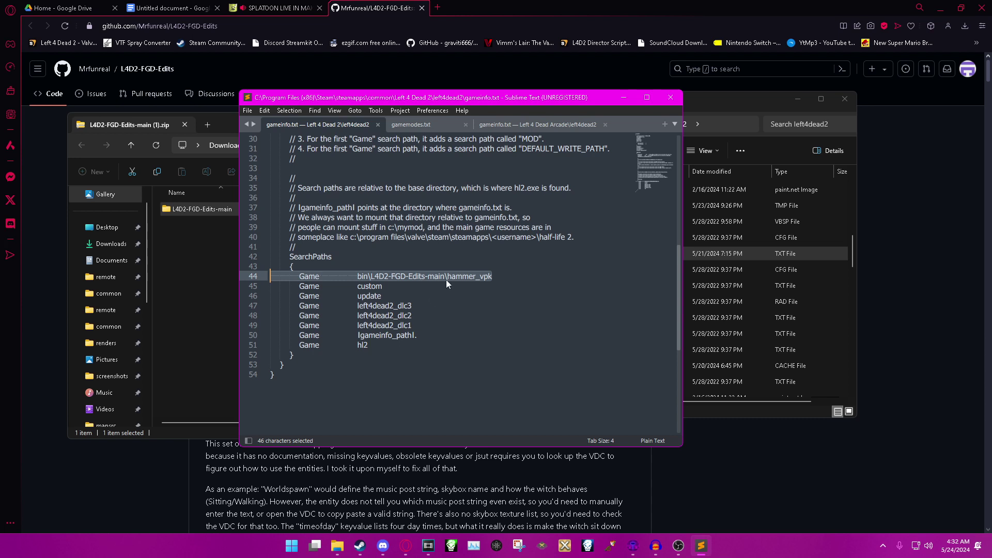
{"action": "left_click", "coordinate": [710, 458]}
{"action": "scroll", "coordinate": [672, 368], "scroll_direction": "down", "scroll_amount": 1}
{"action": "scroll", "coordinate": [672, 367], "scroll_direction": "down", "scroll_amount": 5}
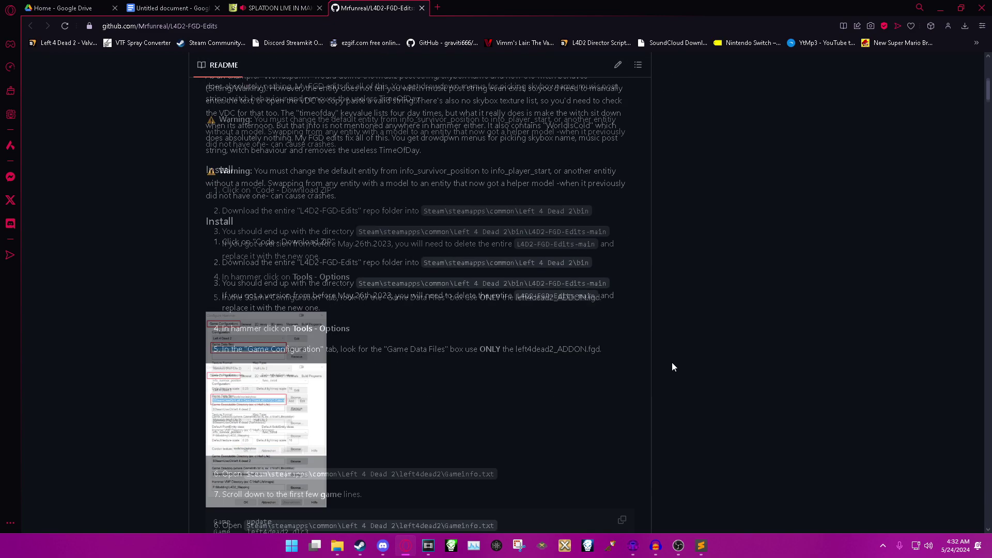
{"action": "scroll", "coordinate": [672, 362], "scroll_direction": "down", "scroll_amount": 3}
{"action": "scroll", "coordinate": [671, 361], "scroll_direction": "down", "scroll_amount": 2}
{"action": "scroll", "coordinate": [670, 358], "scroll_direction": "down", "scroll_amount": 2}
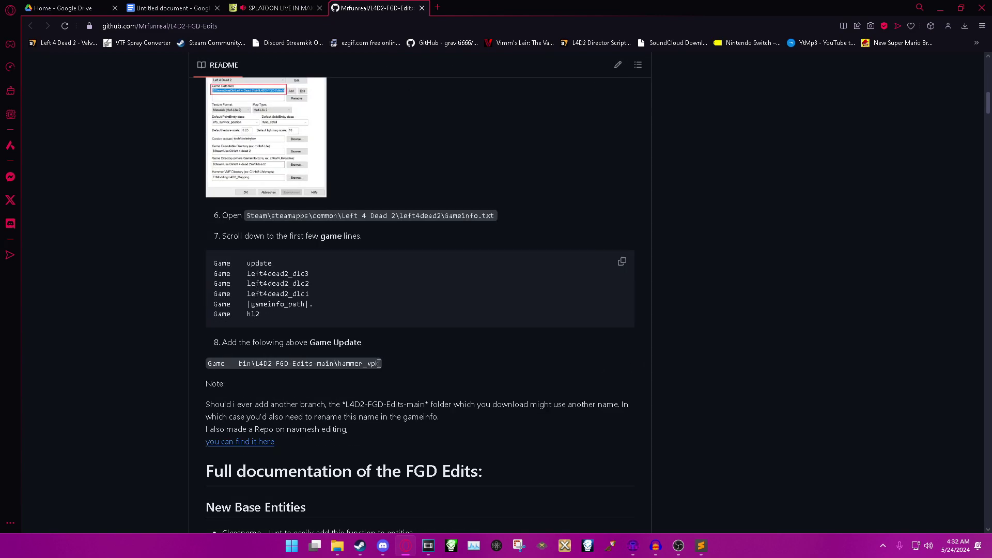
Select, then deselect, the hammer_vpk Game line in the README's install steps.
{"action": "left_click_drag", "start_coordinate": [379, 363], "coordinate": [208, 362]}
{"action": "left_click", "coordinate": [400, 372]}
{"action": "left_click", "coordinate": [632, 546]}
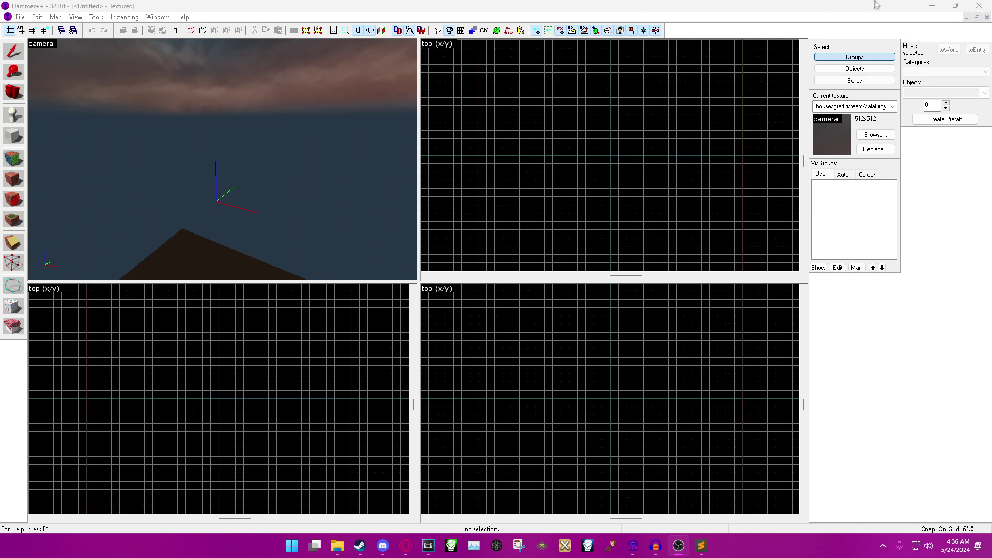
Minimize Hammer++ and run hammerplusplus.exe from the Left 4 Dead 2 bin folder.
{"action": "left_click", "coordinate": [930, 5]}
{"action": "mouse_move", "coordinate": [337, 546]}
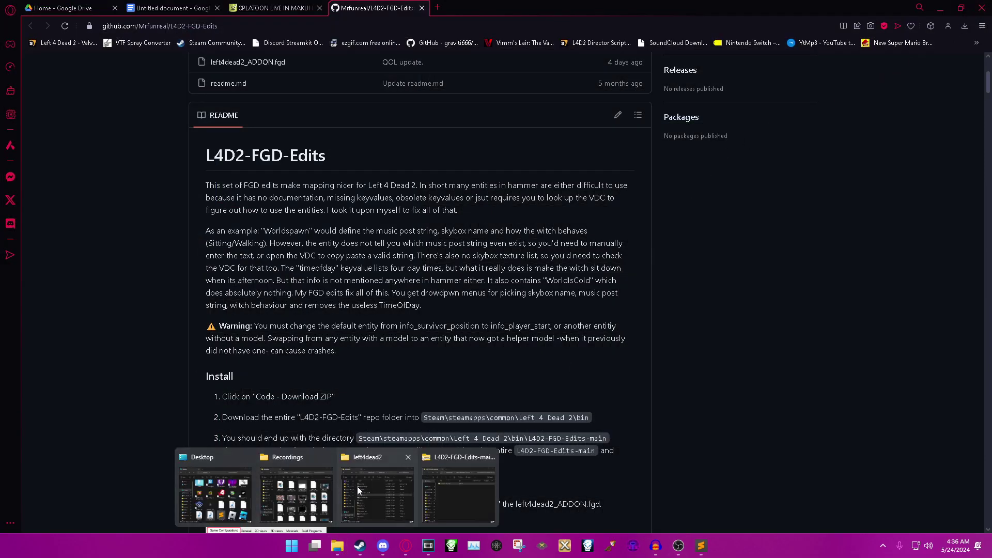
{"action": "left_click", "coordinate": [358, 487]}
{"action": "left_click", "coordinate": [382, 80]}
{"action": "double_click", "coordinate": [337, 144]}
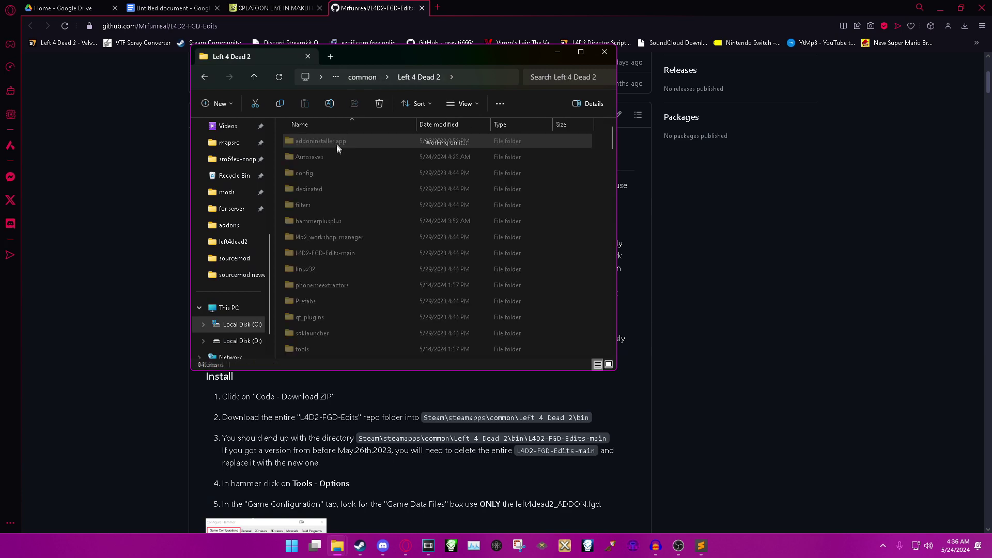
{"action": "scroll", "coordinate": [341, 259], "scroll_direction": "down", "scroll_amount": 5}
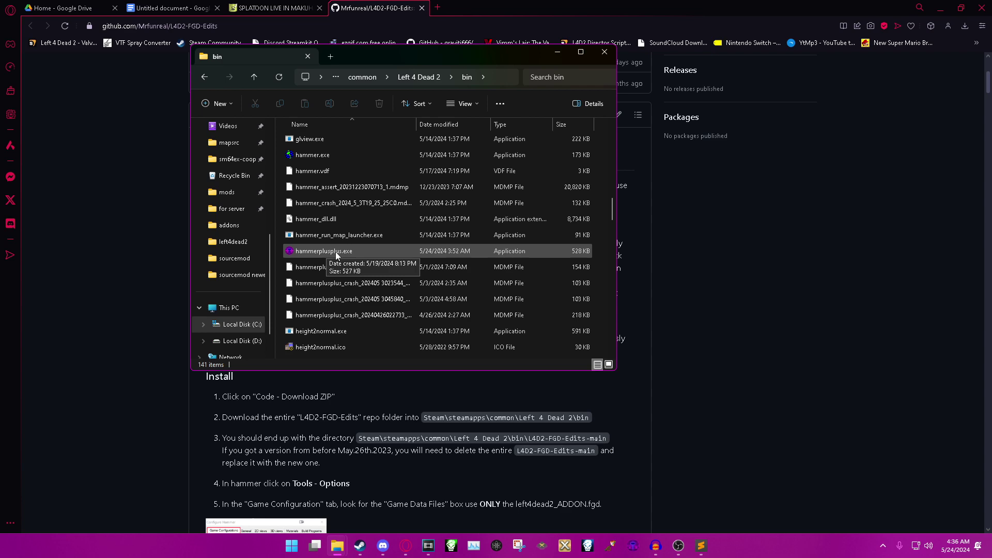
{"action": "double_click", "coordinate": [336, 253]}
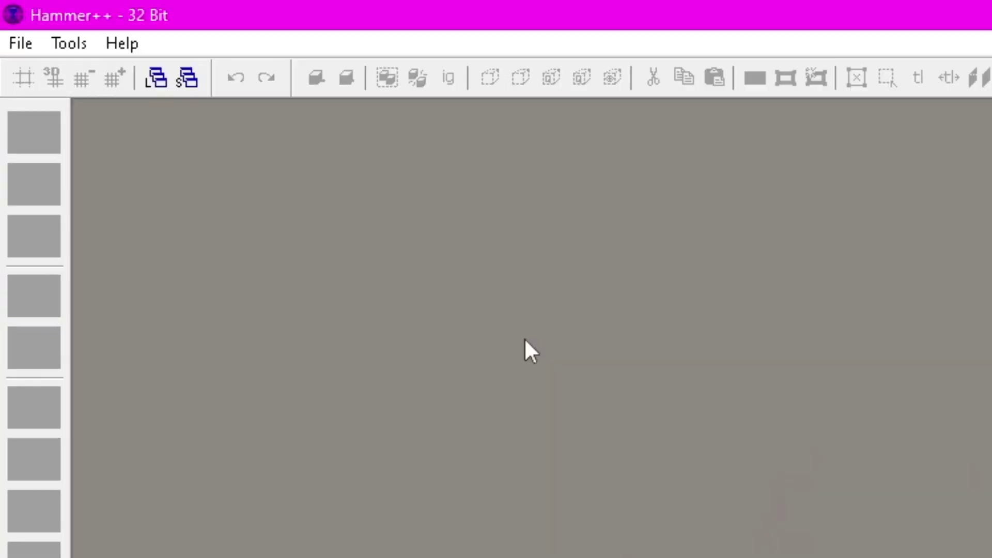
Set the Left 4 Dead 2 configuration's default point entity to info_player_start in Hammer++ options.
{"action": "left_click", "coordinate": [69, 46]}
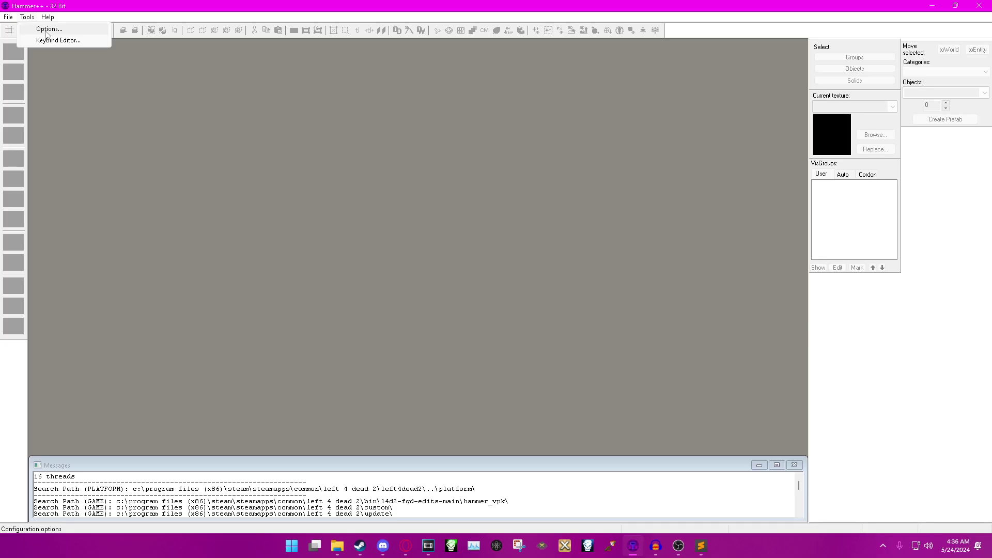
{"action": "left_click", "coordinate": [45, 33]}
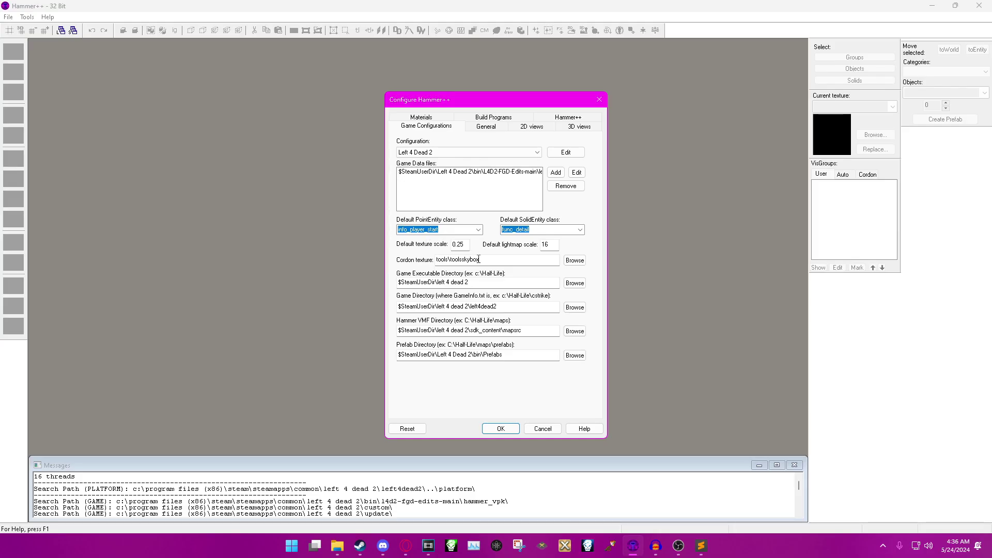
{"action": "left_click", "coordinate": [501, 429]}
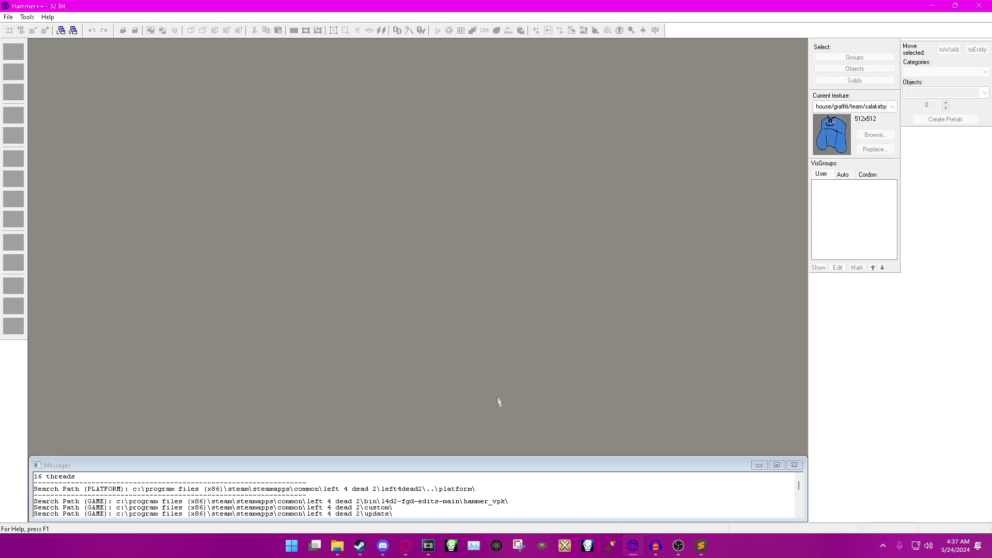